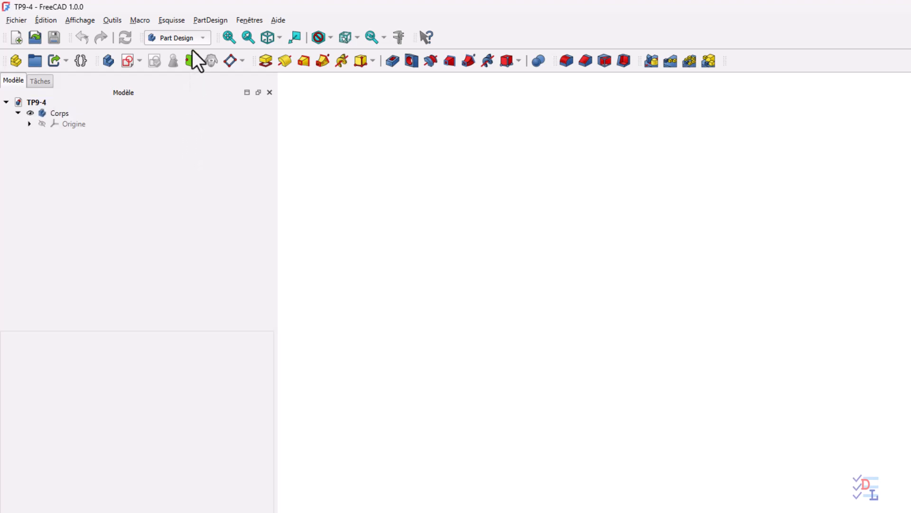
Search the extension manager's macros for "Parametric".
left_click(113, 21)
left_click(141, 197)
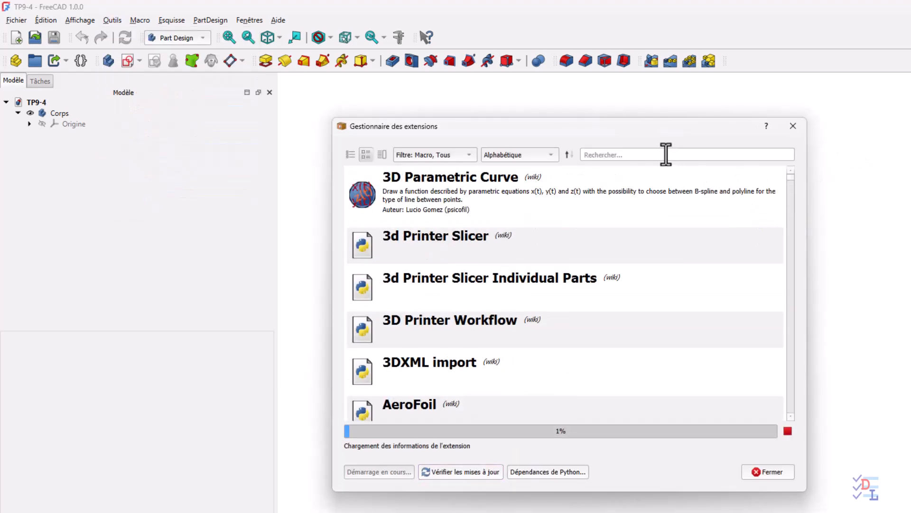
left_click(642, 155)
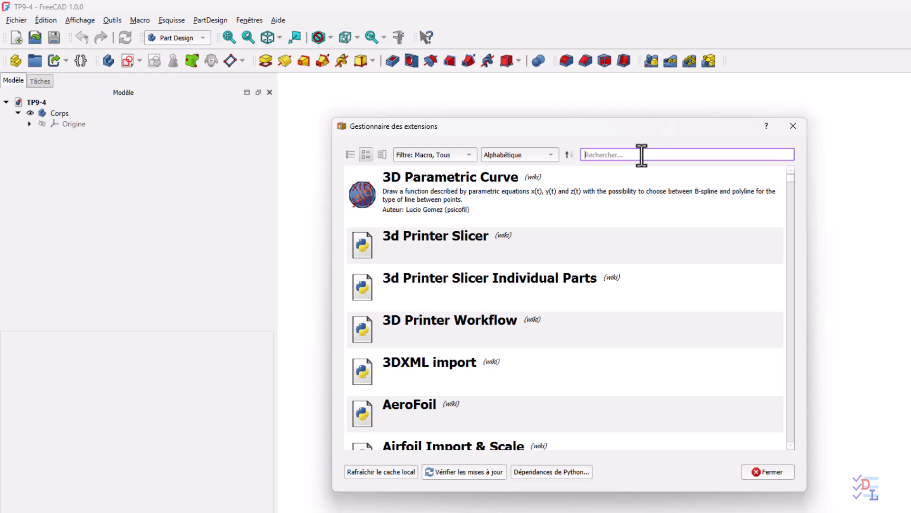
type("Parametric")
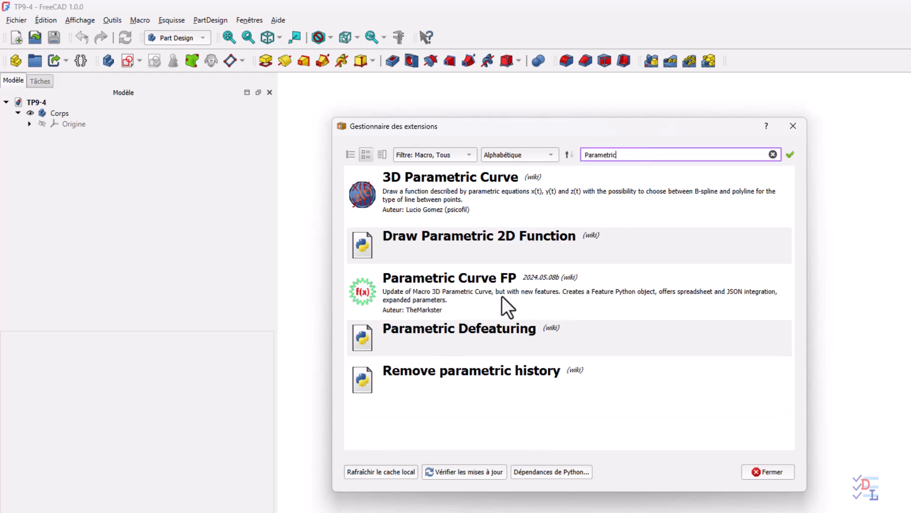
Install the Parametric Curve FP macro, add a toolbar button for it and close the extension manager.
left_click(472, 289)
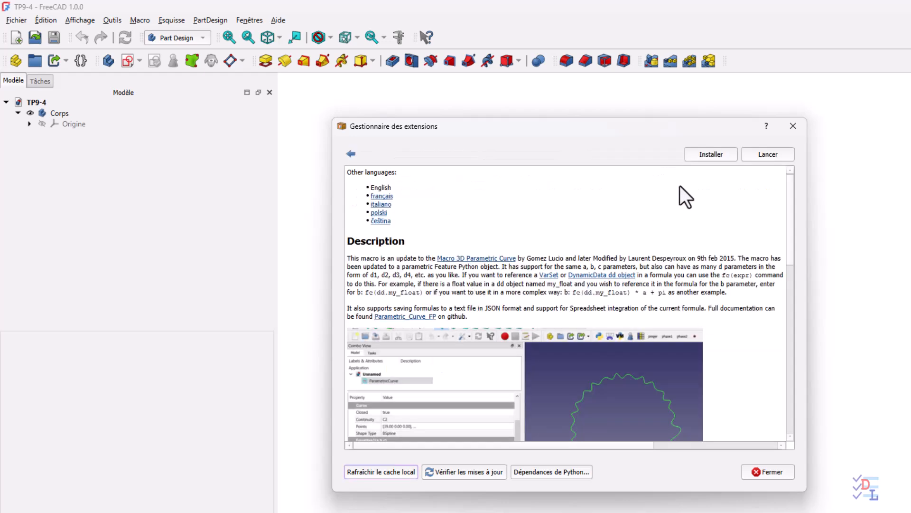
left_click(710, 157)
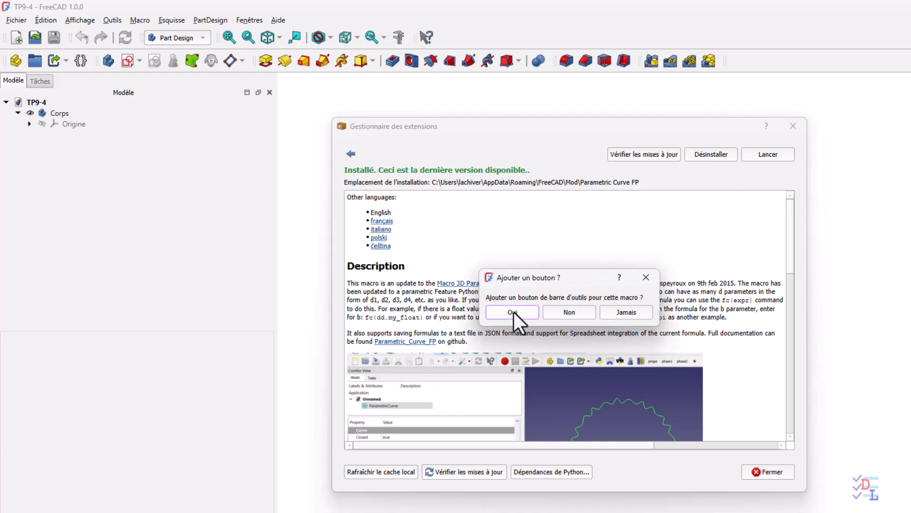
left_click(512, 312)
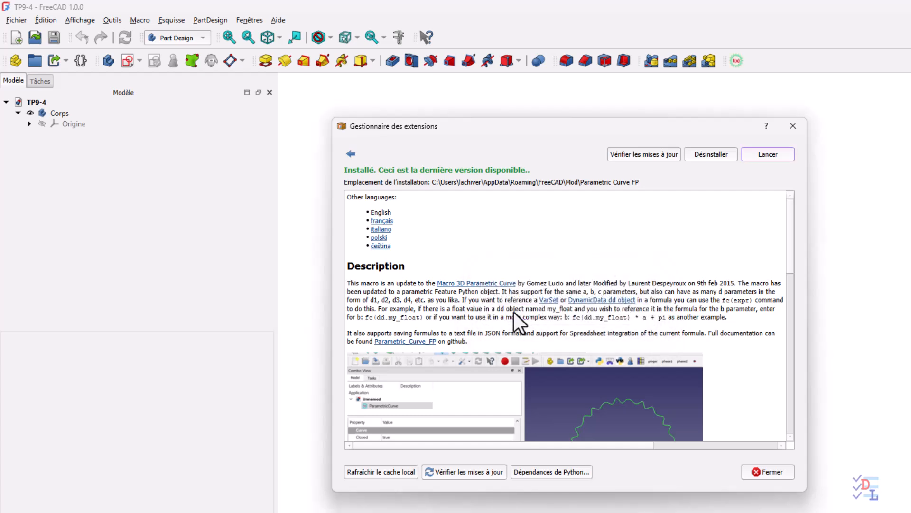
left_click(775, 473)
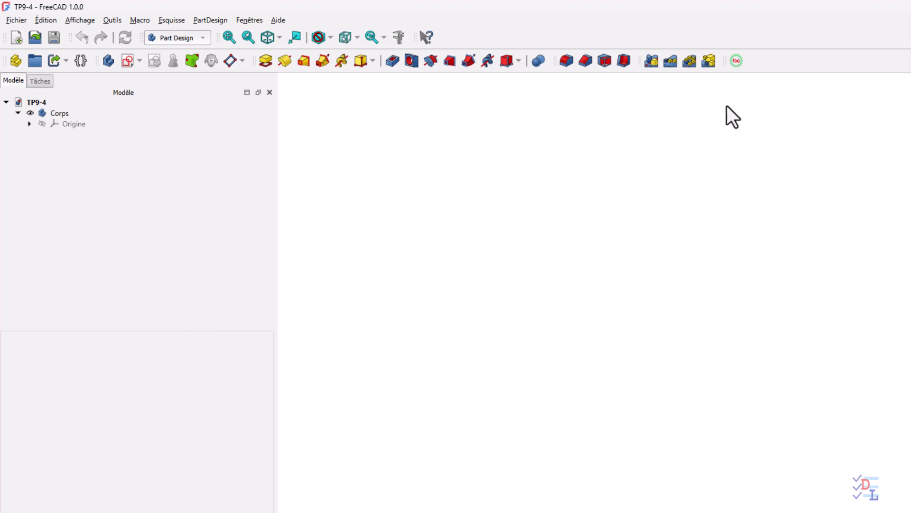
Run the Parametric Curve FP macro, allowing its one-time file creation, to add a parametric curve to the document.
left_click(736, 61)
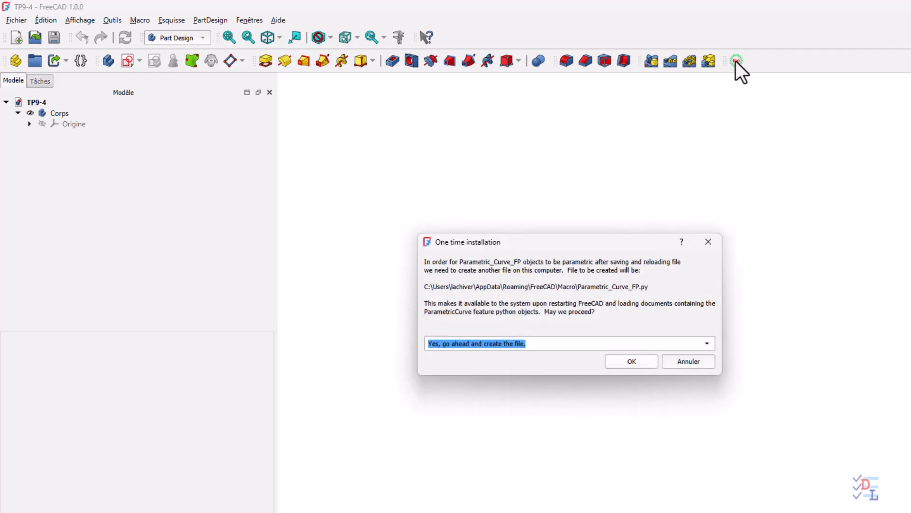
key("Tab")
key("Return")
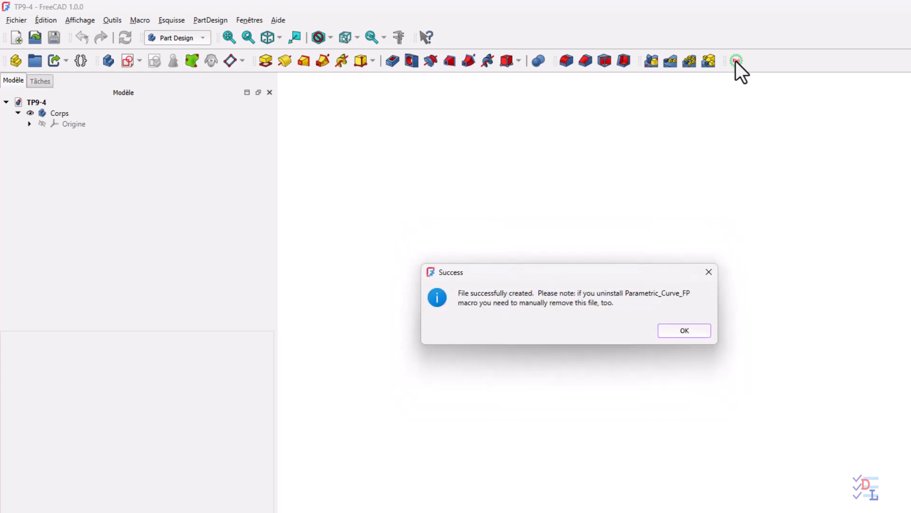
key("Return")
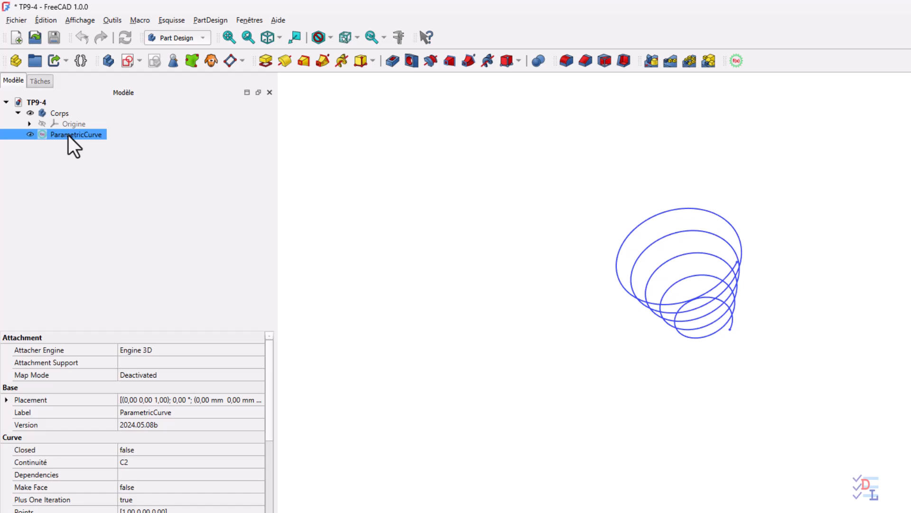
Redefine the curve from para_curve with a = 6, X = a*(cos(t)+t*sin(t)), Y = a*(sin(t)-t*cos(t)), Z = 0, and empty b, c and d fields.
double_click(68, 135)
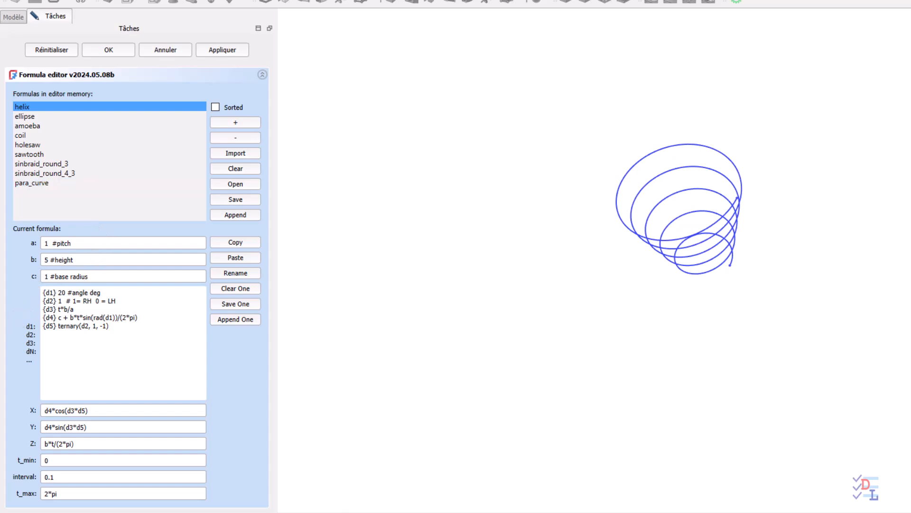
left_click(51, 184)
left_click_drag(100, 244, 30, 244)
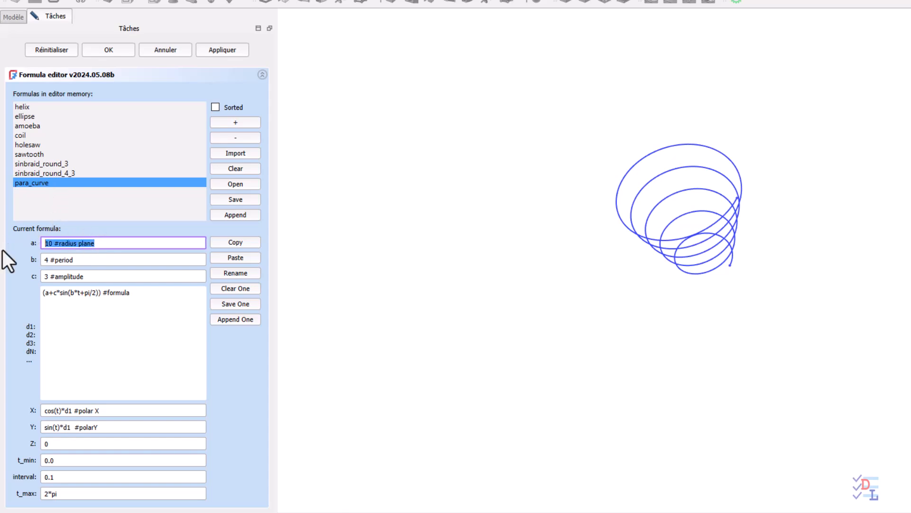
type("6")
key("Tab")
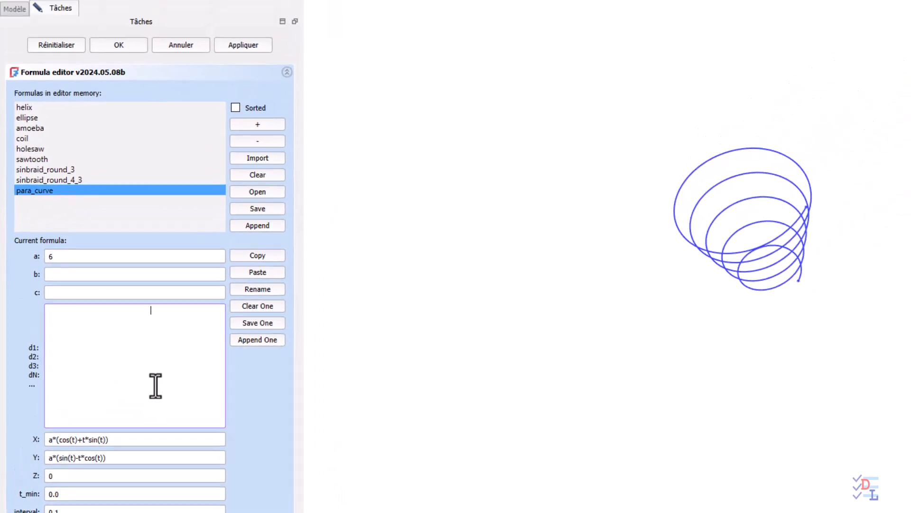
left_click(143, 214)
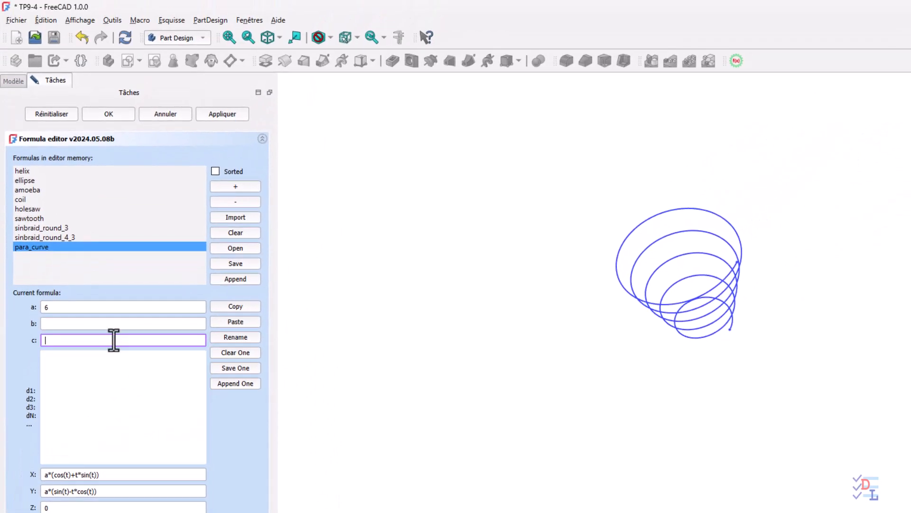
left_click(221, 115)
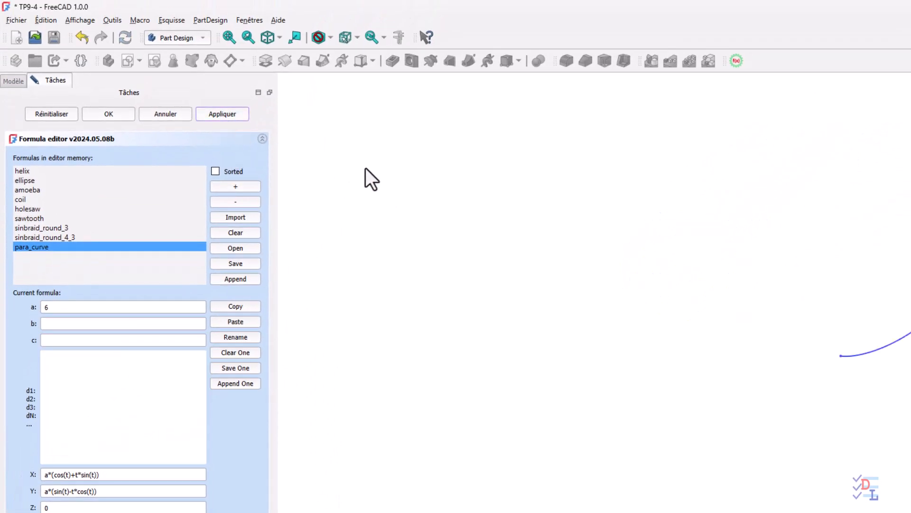
left_click(228, 37)
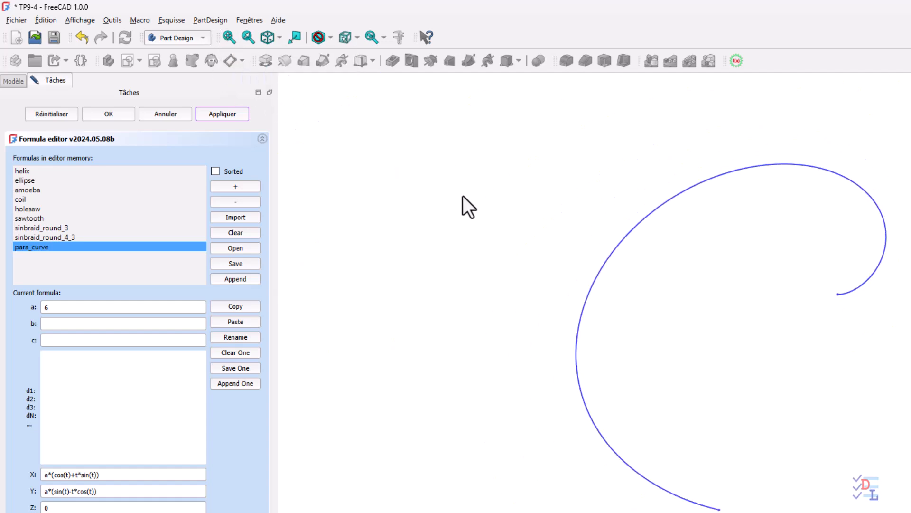
middle_click_drag(463, 196, 283, 164)
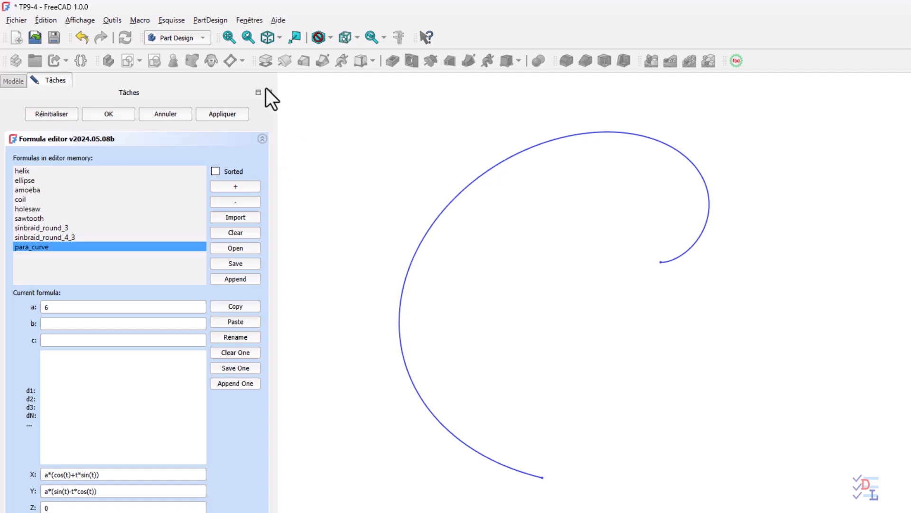
left_click(224, 114)
Convert the parametric curve to a sketch in the Draft workbench.
left_click(85, 137)
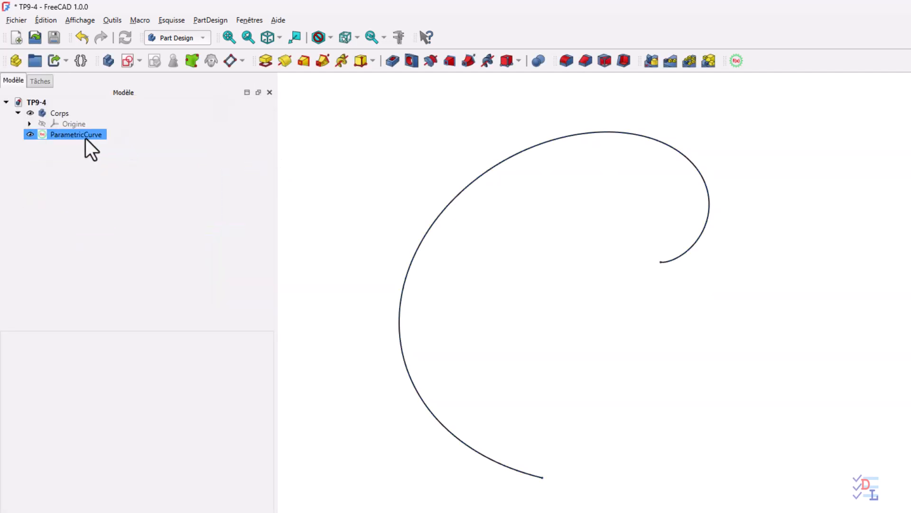
left_click(87, 135)
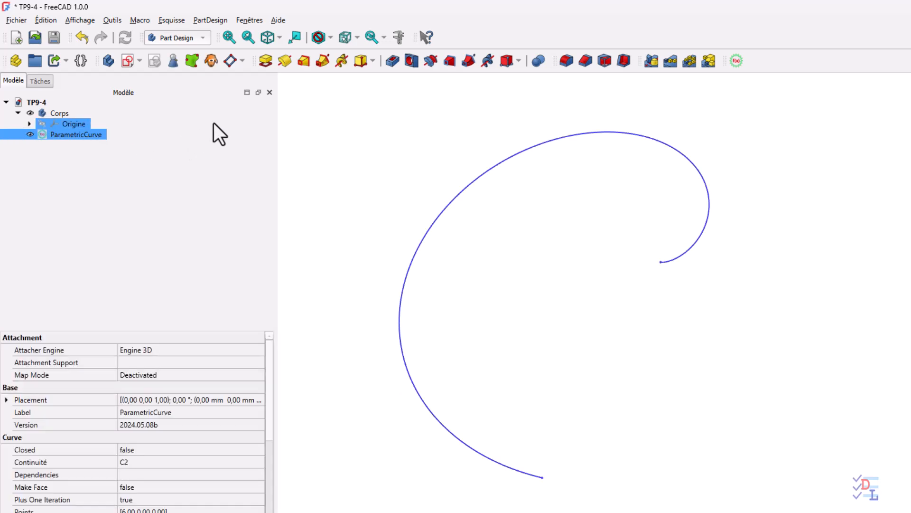
left_click(195, 36)
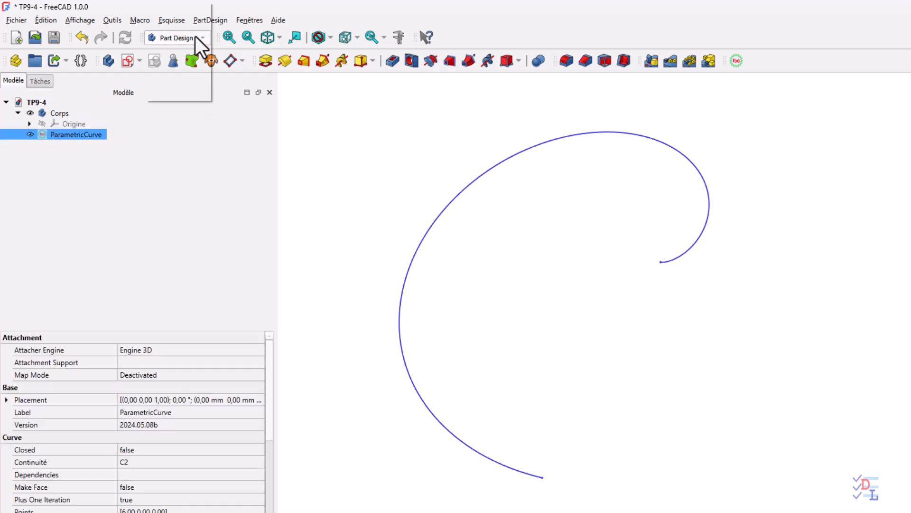
left_click(185, 56)
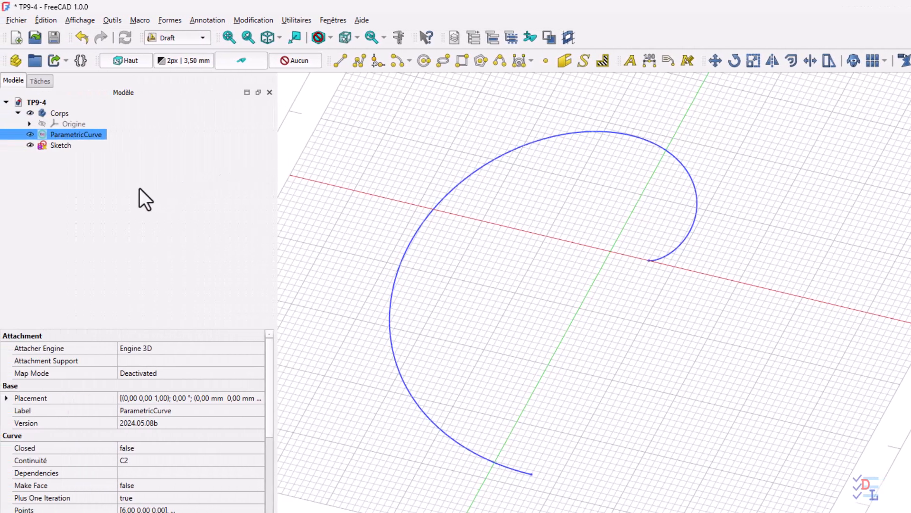
Back in the Part Design workbench, hide the parametric curve and move the new sketch into the Corps body.
left_click(172, 38)
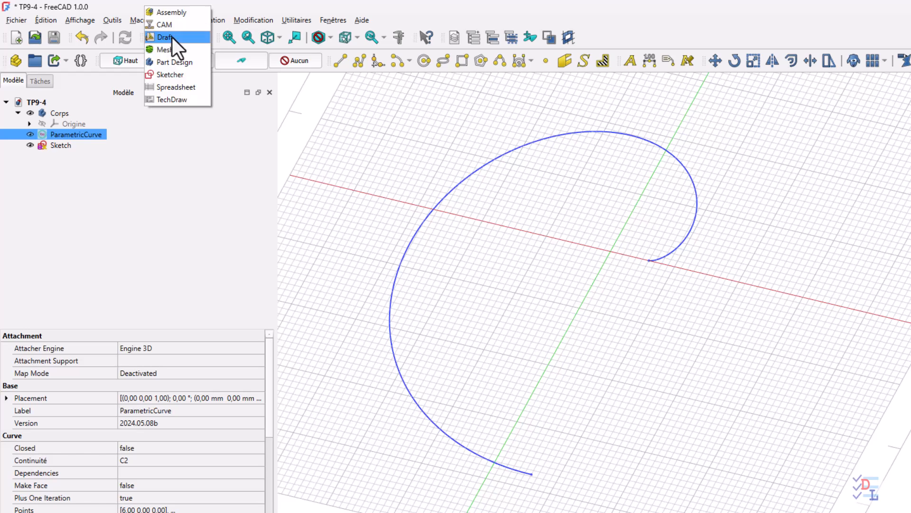
left_click(174, 62)
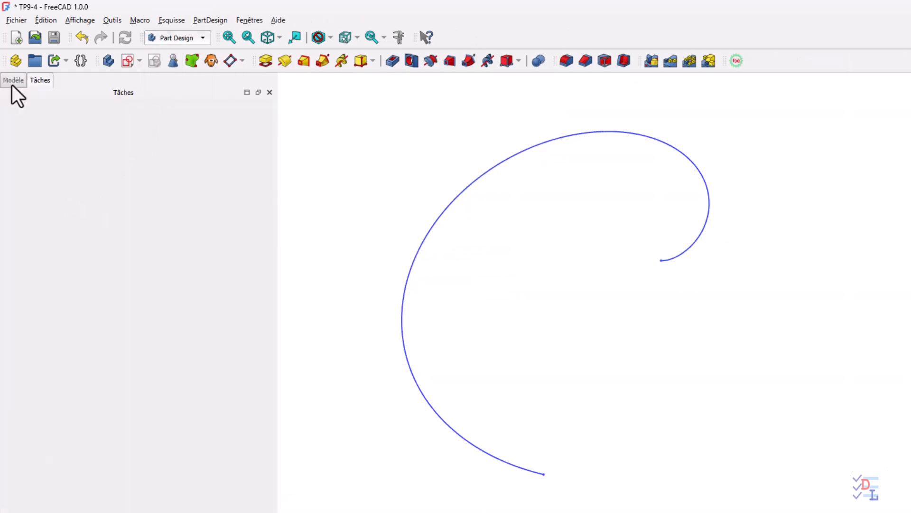
left_click(13, 80)
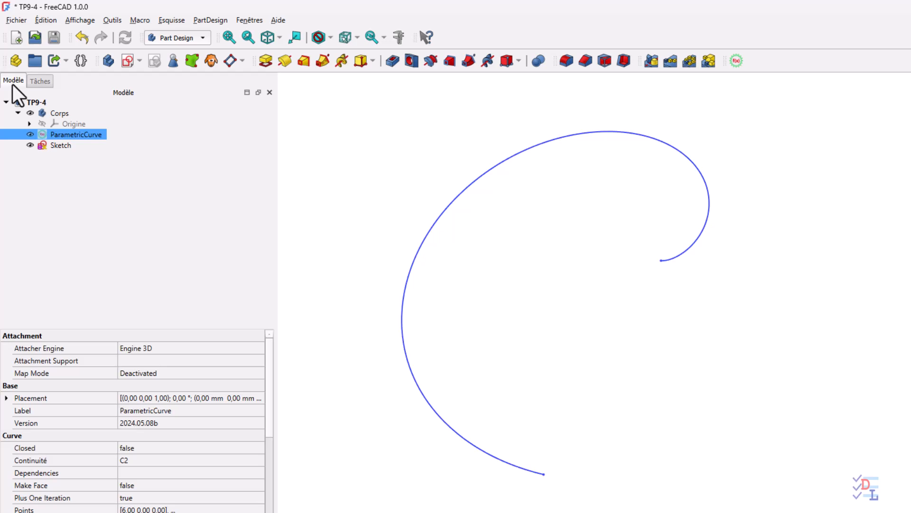
left_click(30, 135)
mouse_move(51, 146)
left_mouse_down()
mouse_move(100, 129)
mouse_move(60, 113)
left_mouse_up()
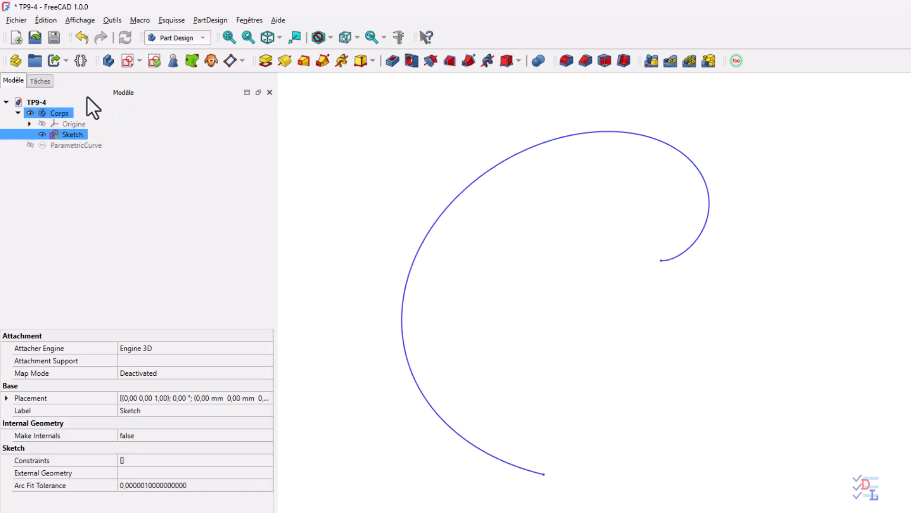
Open the sketch in the body for editing and hide the B-spline's control point weights, knot multiplicities and curvature comb.
double_click(70, 135)
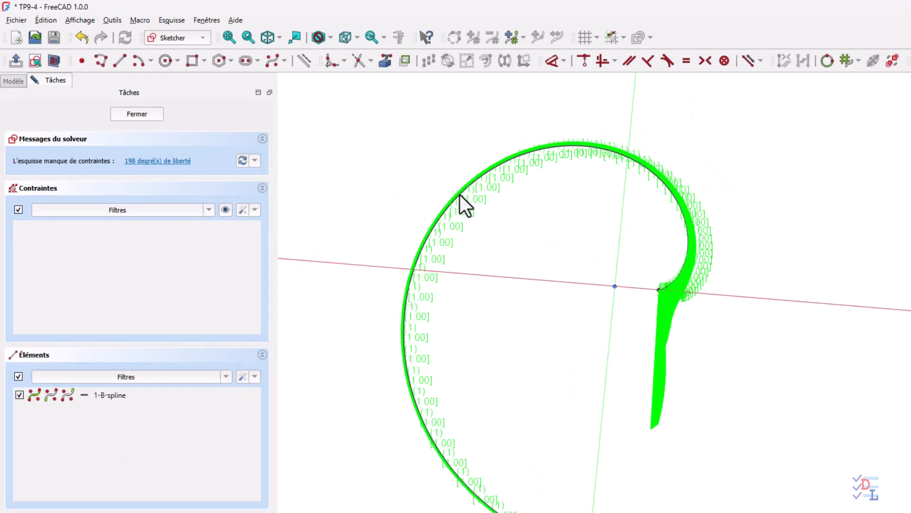
scroll(785, 278, "up", 2)
mouse_move(782, 277)
middle_mouse_down()
mouse_move(828, 144)
mouse_move(783, 238)
middle_mouse_up()
scroll(715, 143, "down", 2)
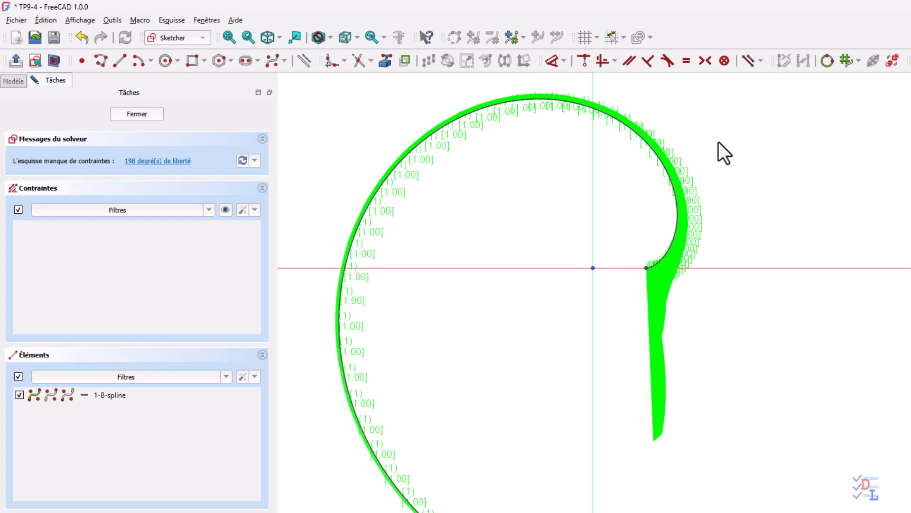
middle_click_drag(719, 141, 675, 172)
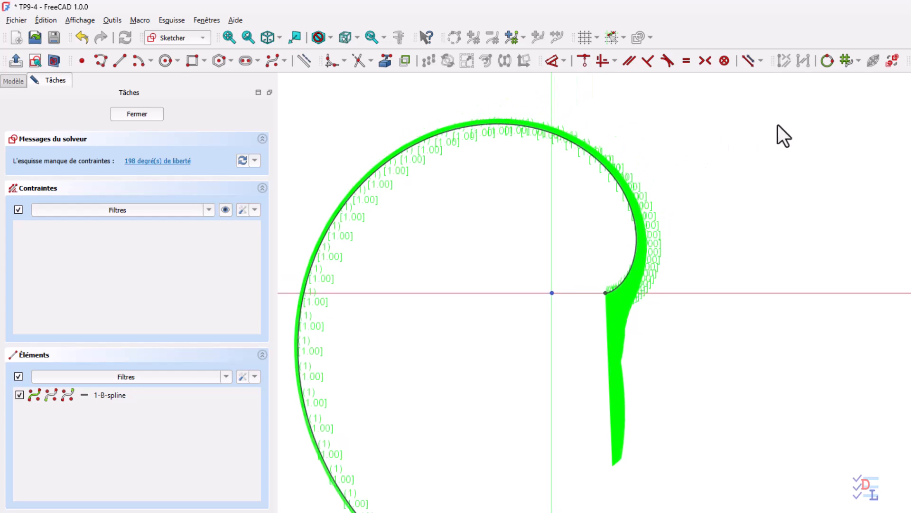
left_click(858, 63)
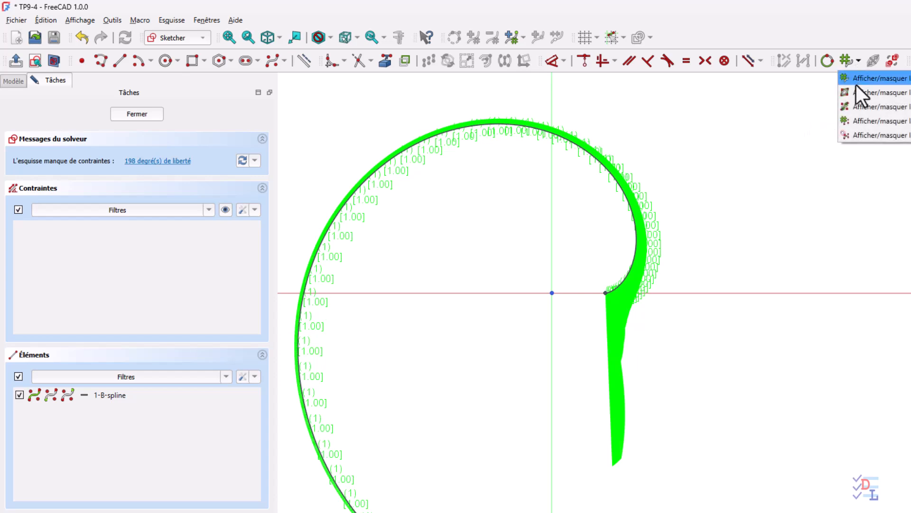
left_click(857, 136)
left_click(860, 60)
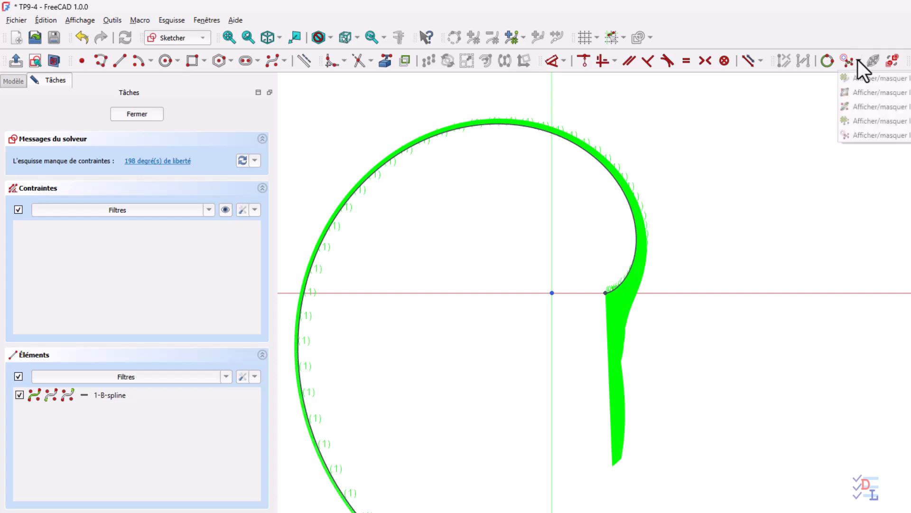
left_click(857, 122)
left_click(857, 61)
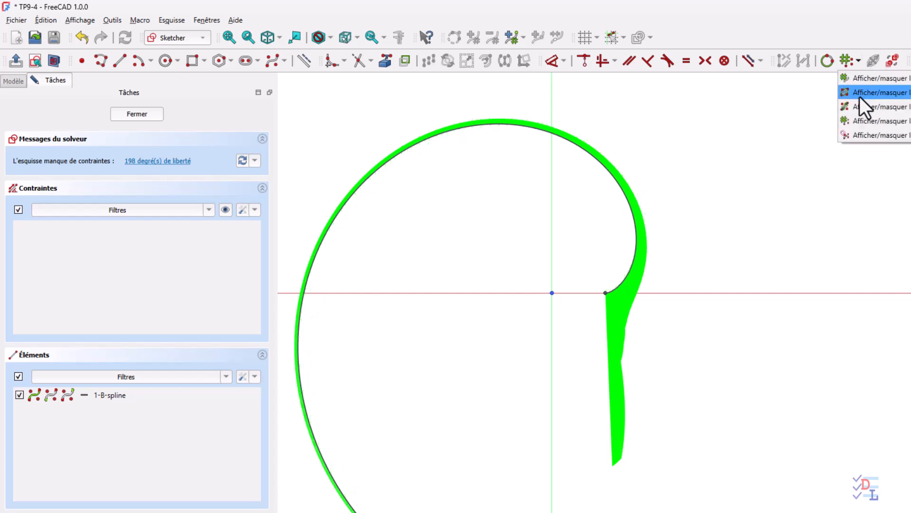
left_click(861, 107)
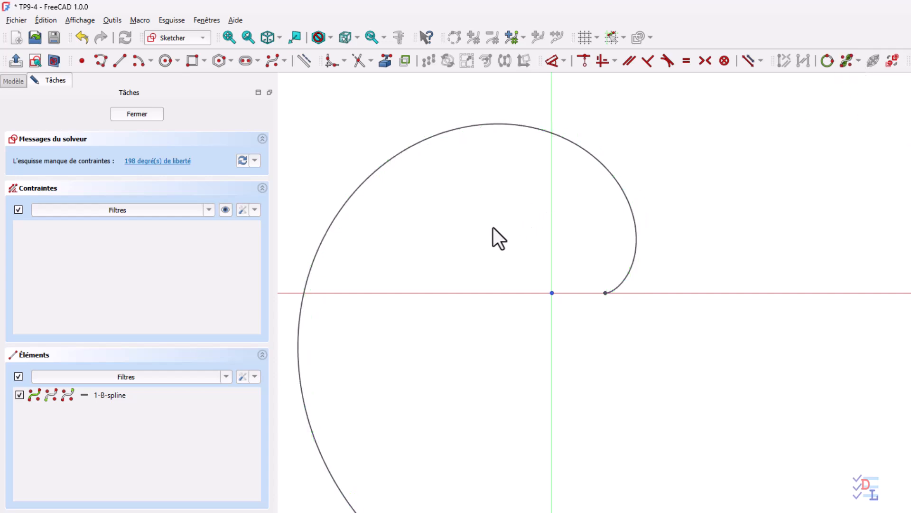
Draw a degree 3 B-spline by control points from the involute's inner end to its outer end, with four wavy intermediate points.
mouse_move(483, 226)
middle_mouse_down()
mouse_move(495, 163)
mouse_move(464, 175)
mouse_move(447, 159)
mouse_move(452, 193)
mouse_move(459, 187)
middle_mouse_up()
scroll(452, 175, "down", 2)
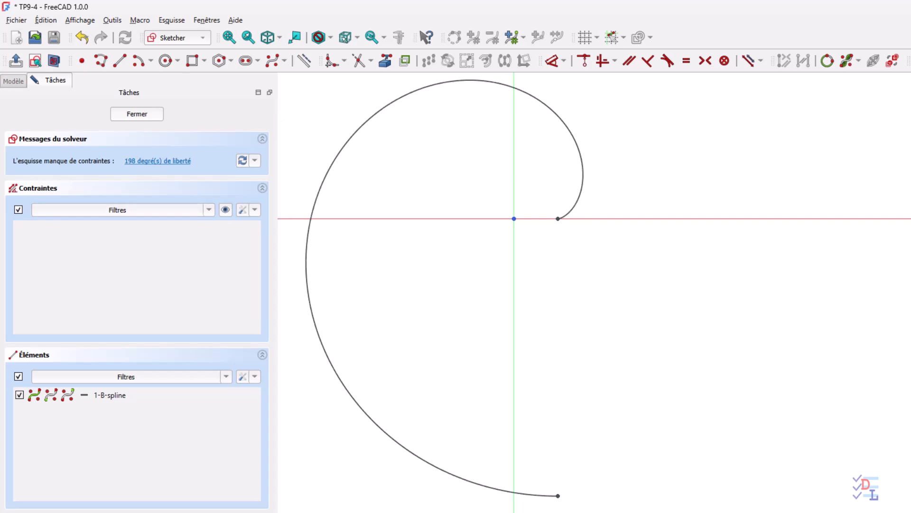
left_click(272, 62)
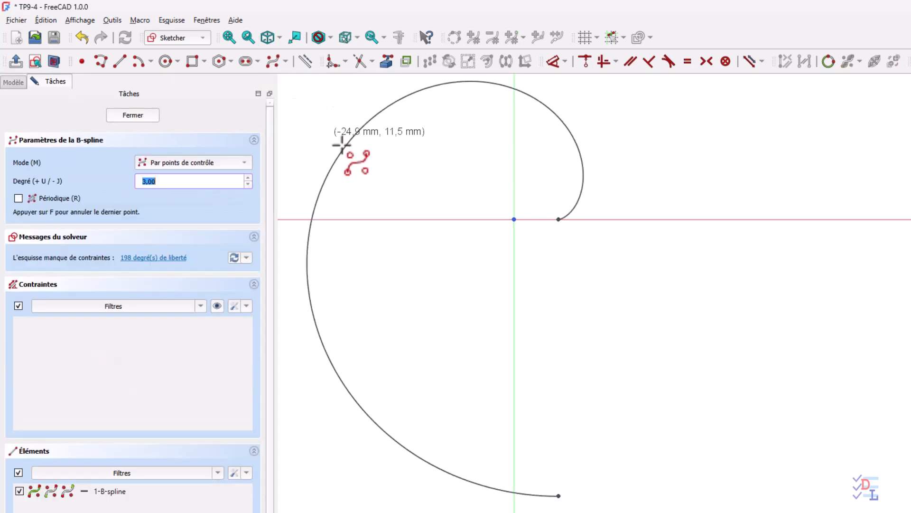
scroll(579, 274, "up", 2)
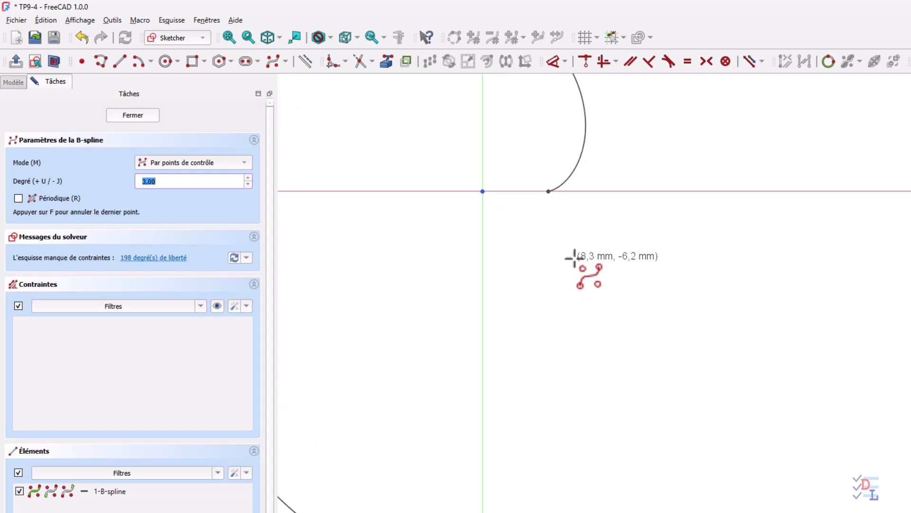
middle_click_drag(572, 239, 578, 265)
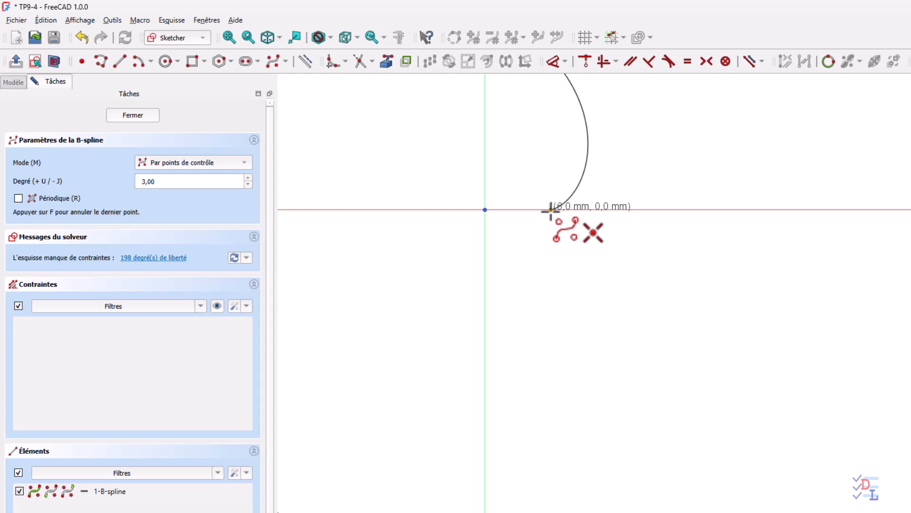
left_click(551, 209)
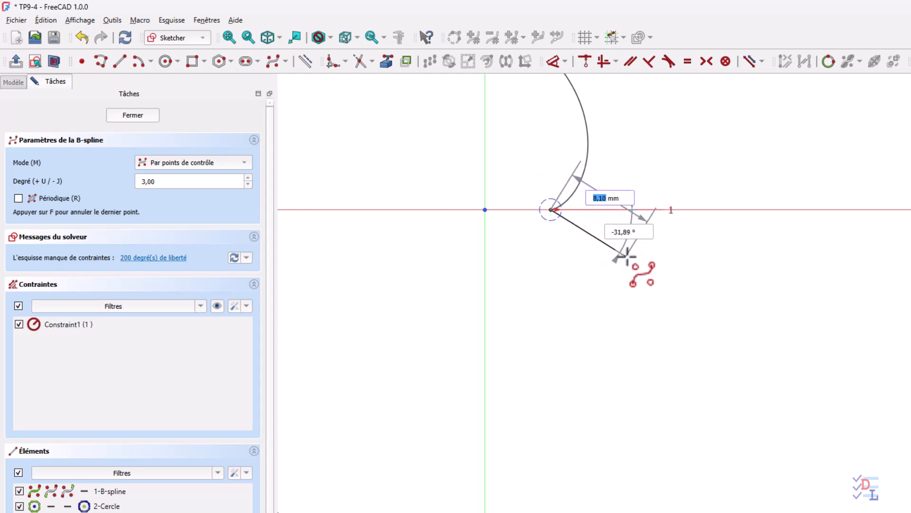
left_click(654, 271)
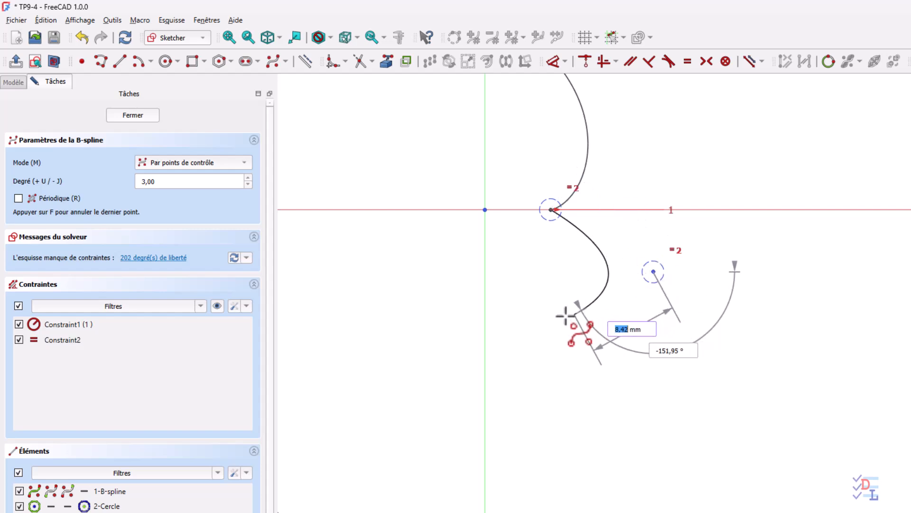
left_click(534, 331)
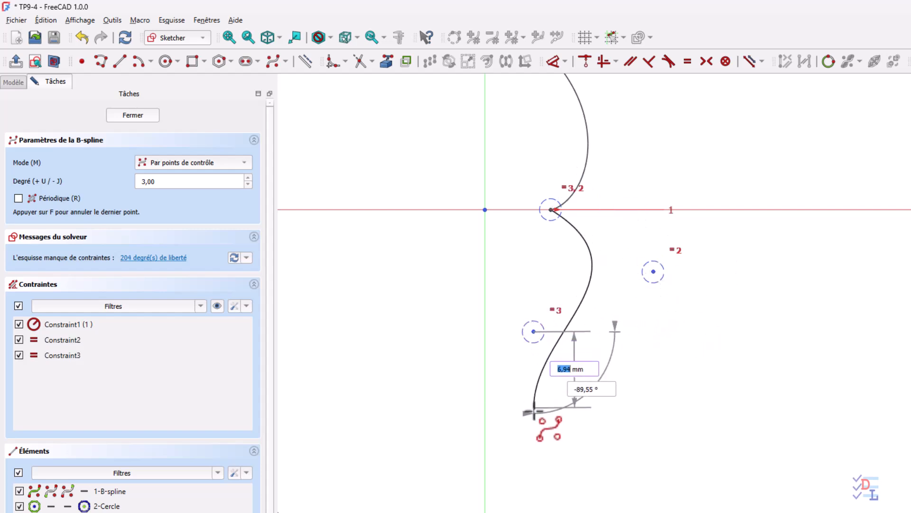
left_click(535, 440)
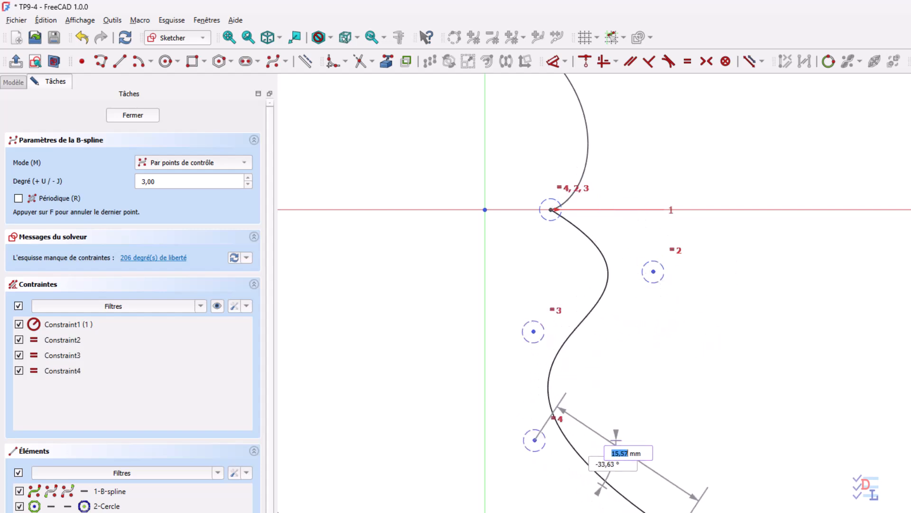
left_click(686, 512)
middle_click_drag(690, 512, 712, 154)
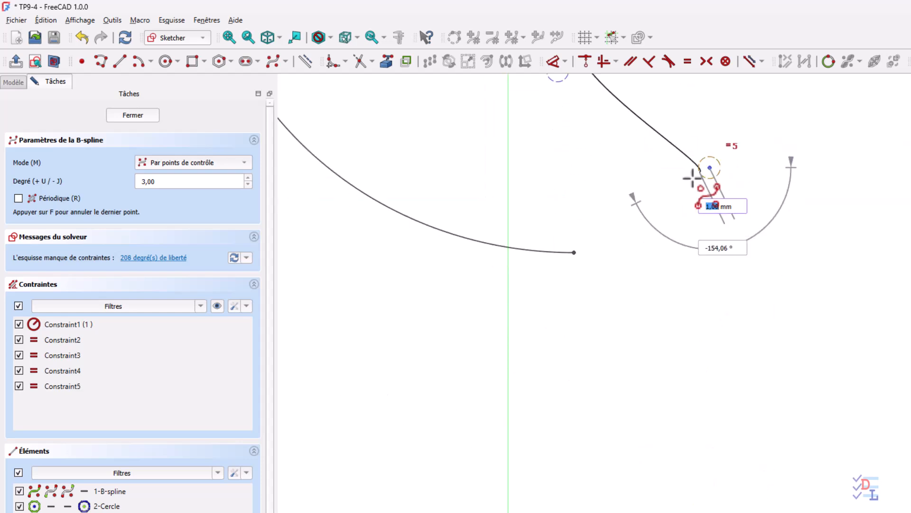
left_click(575, 251)
right_click(572, 270)
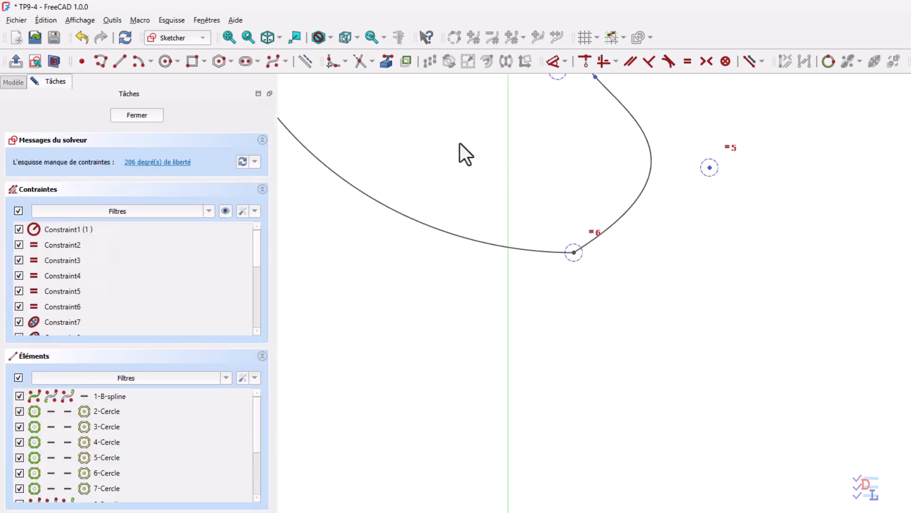
Draw a circle about 4.56 mm in diameter centred on the sketch origin.
mouse_move(460, 133)
middle_mouse_down()
mouse_move(492, 373)
mouse_move(508, 409)
middle_mouse_up()
mouse_move(493, 261)
middle_mouse_down()
mouse_move(521, 375)
mouse_move(519, 362)
mouse_move(510, 370)
middle_mouse_up()
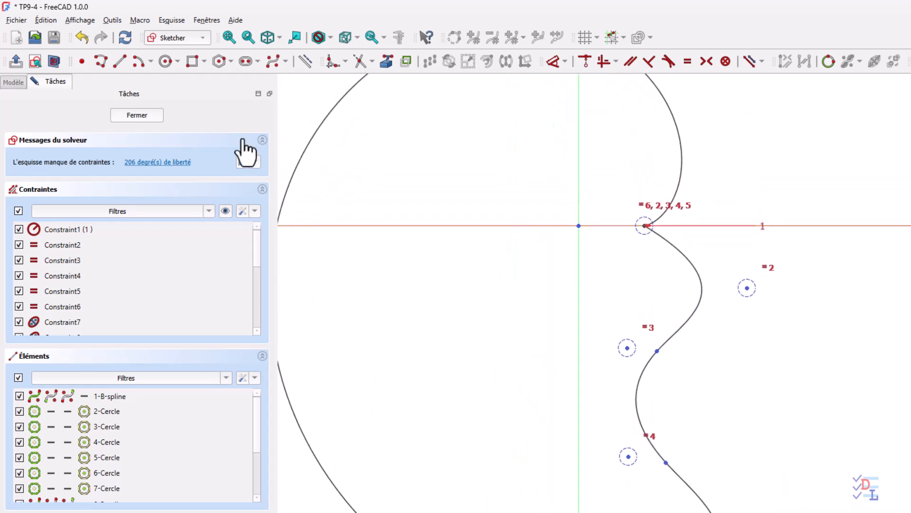
left_click(166, 60)
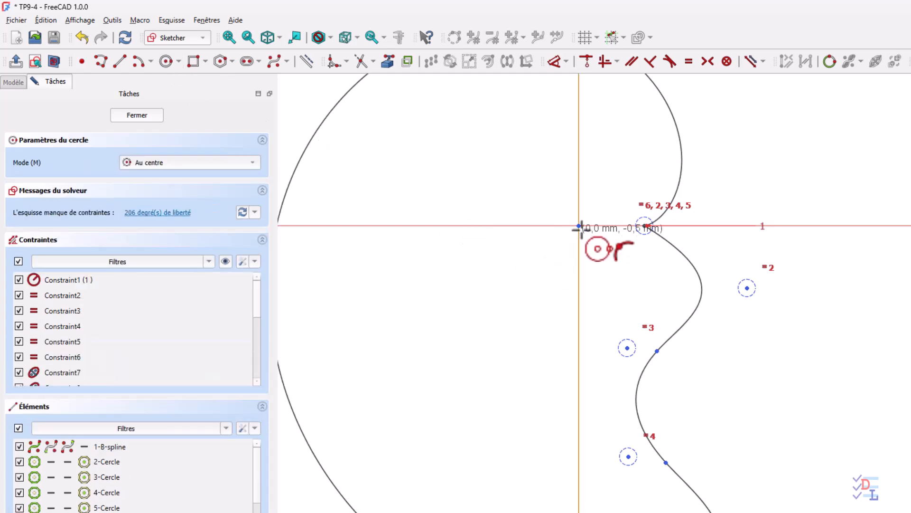
left_click(579, 226)
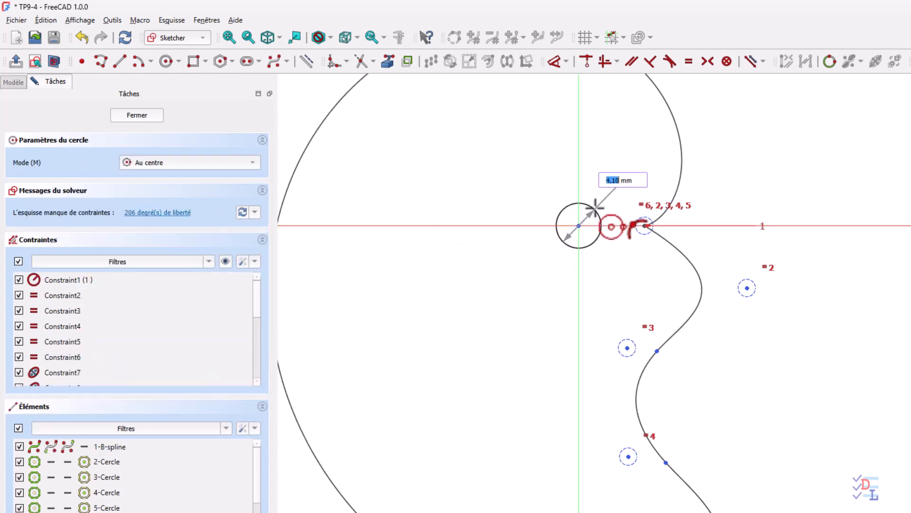
left_click(603, 224)
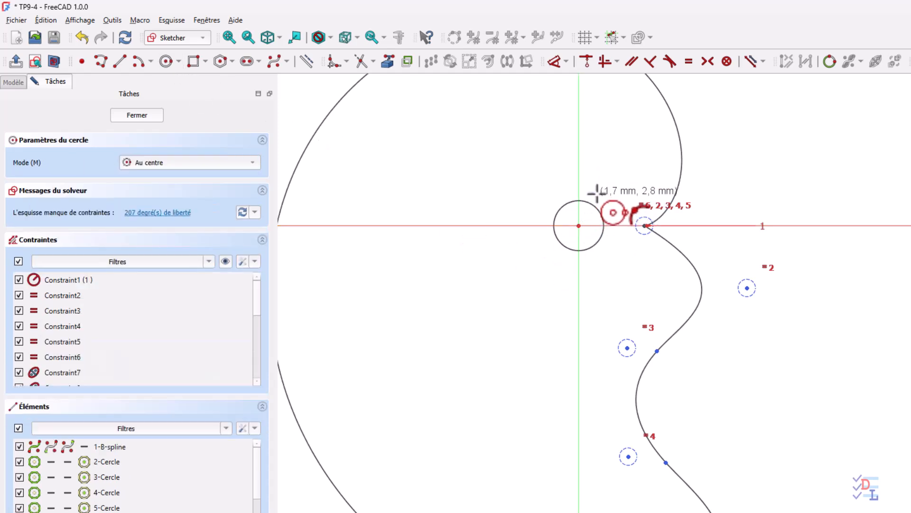
Constrain the diameter of the circle at the origin to 6.5 mm.
left_click(555, 61)
left_click(565, 203)
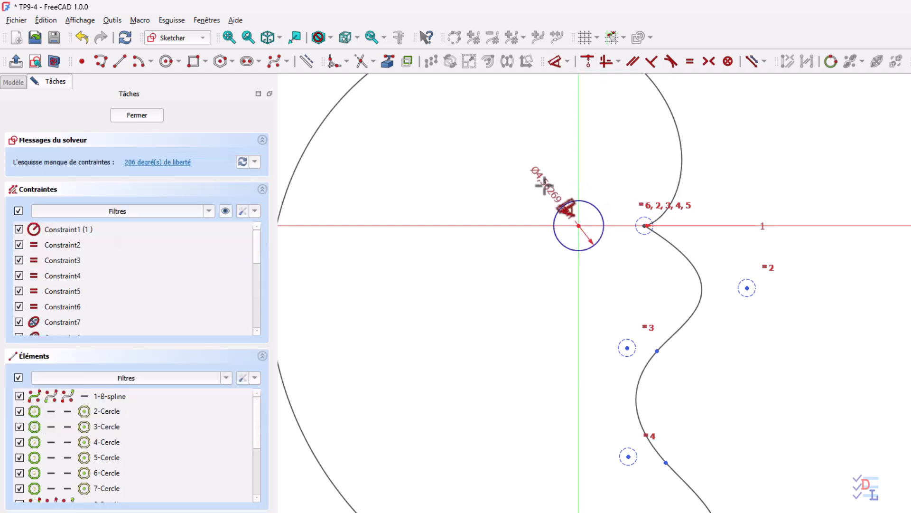
left_click(492, 169)
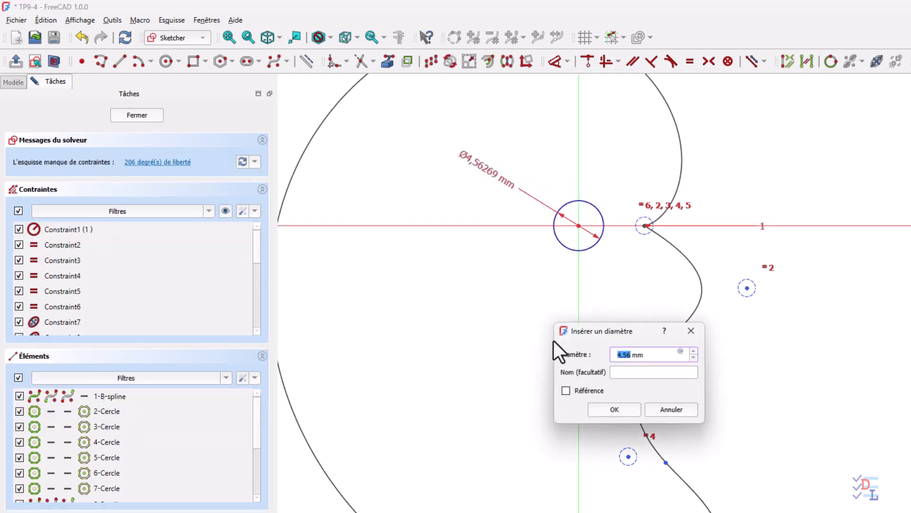
type("6.5")
left_click(614, 412)
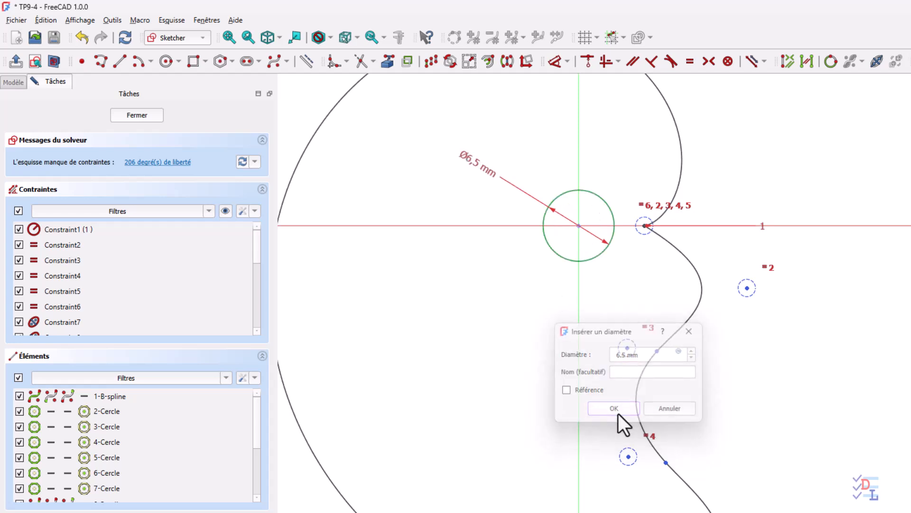
Close the sketch and pad its profile to a length of 5 mm.
left_click(149, 117)
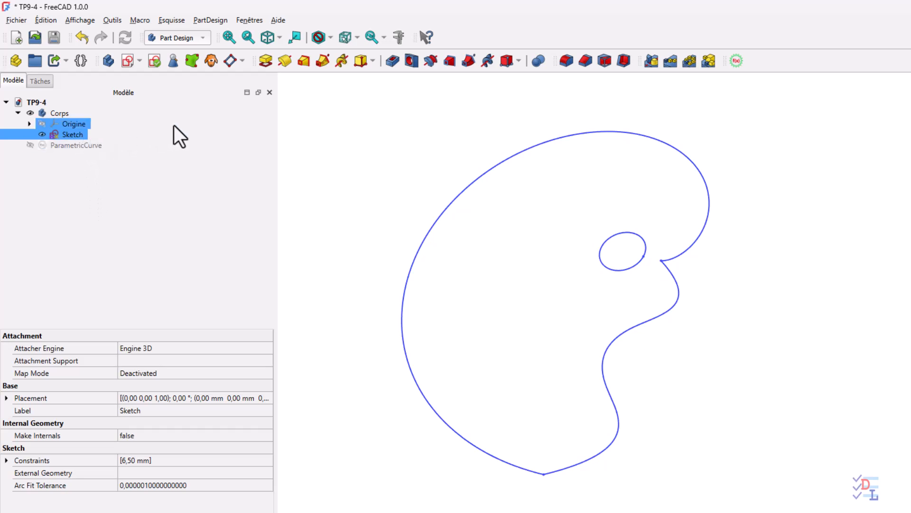
left_click(266, 58)
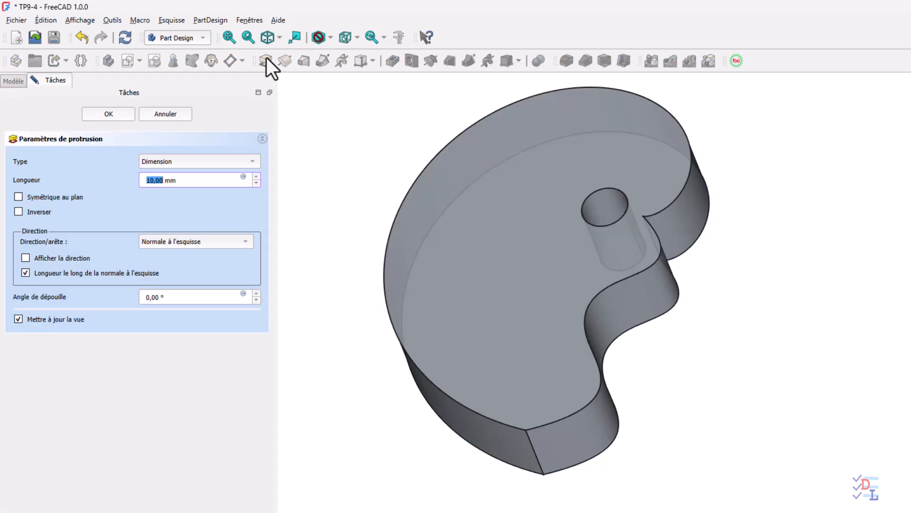
type("5")
left_click(121, 116)
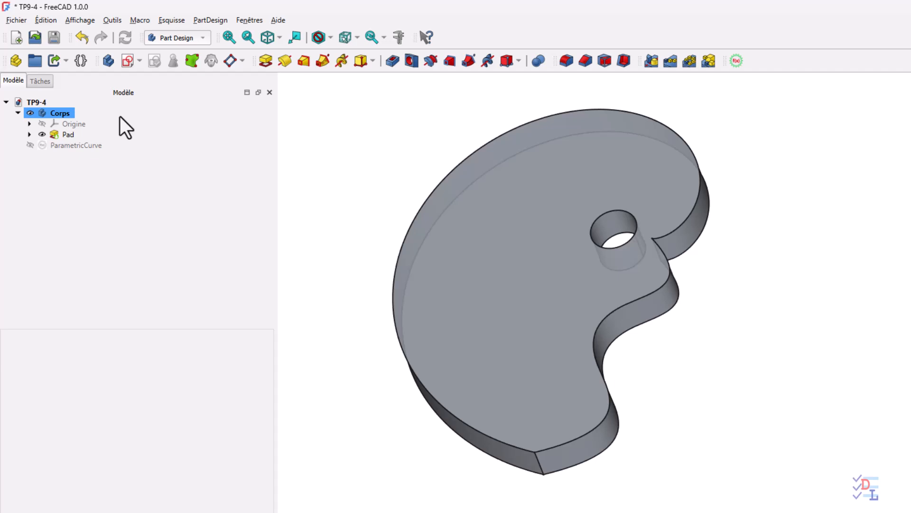